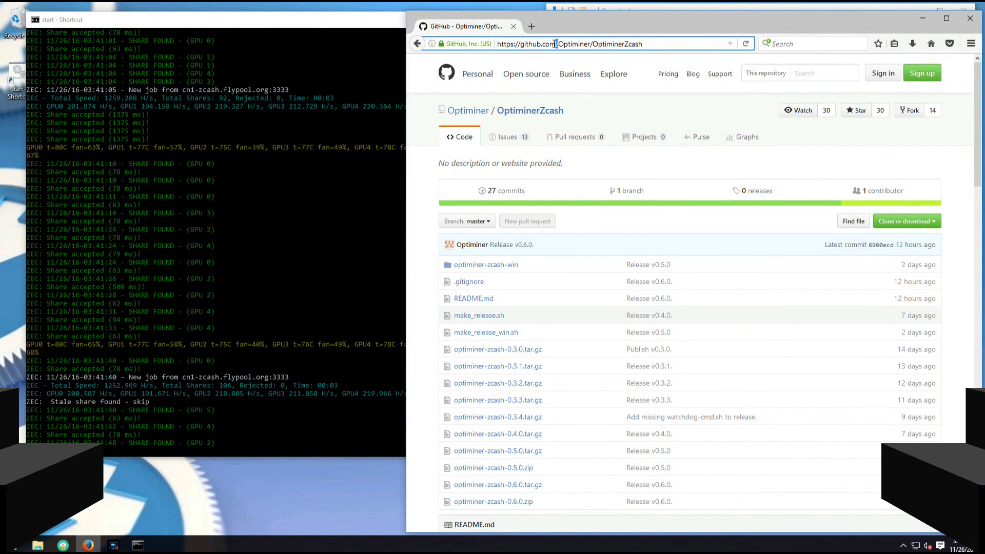
Step: Highlight the Optiminer/OptiminerZcash repository address and the Release v0.6.0 commit message
click(555, 44)
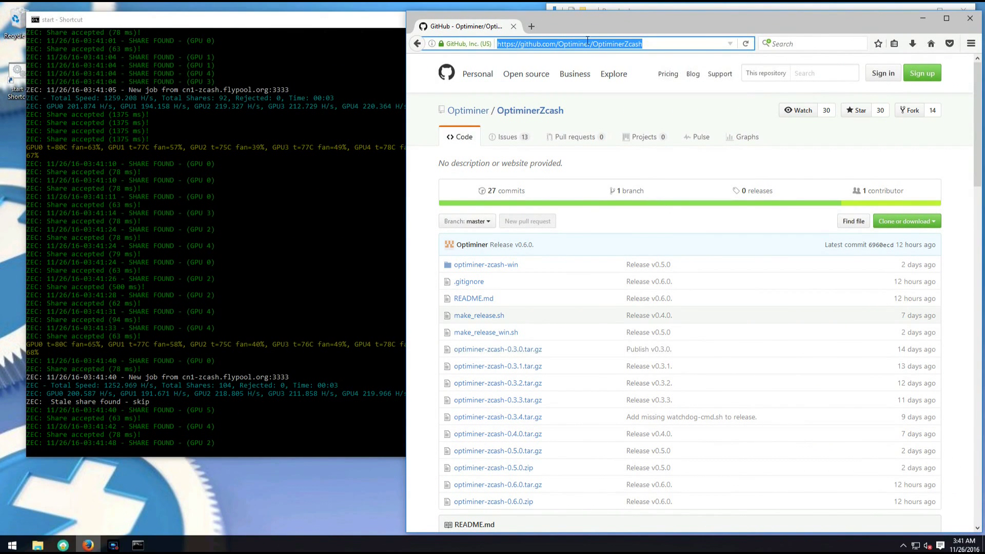
double_click(571, 43)
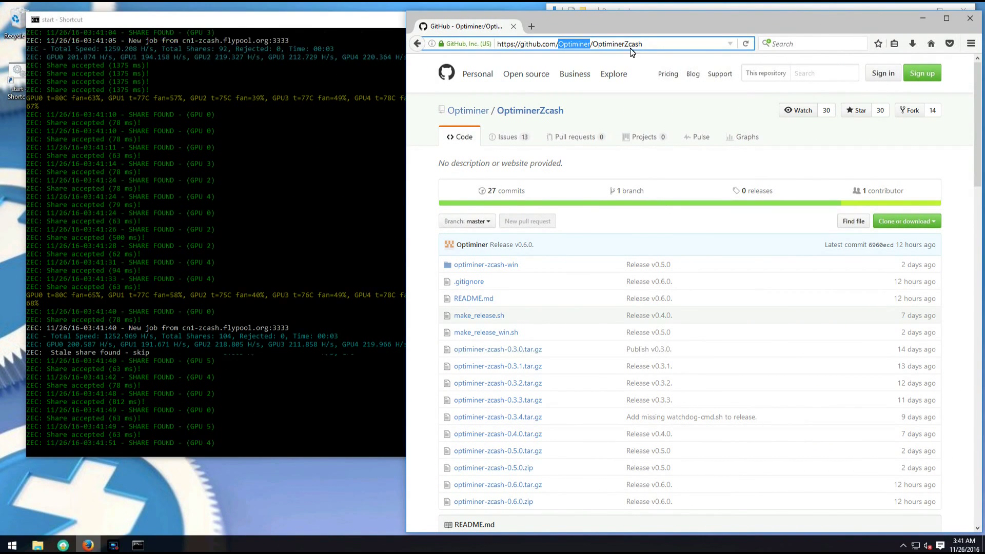
double_click(620, 44)
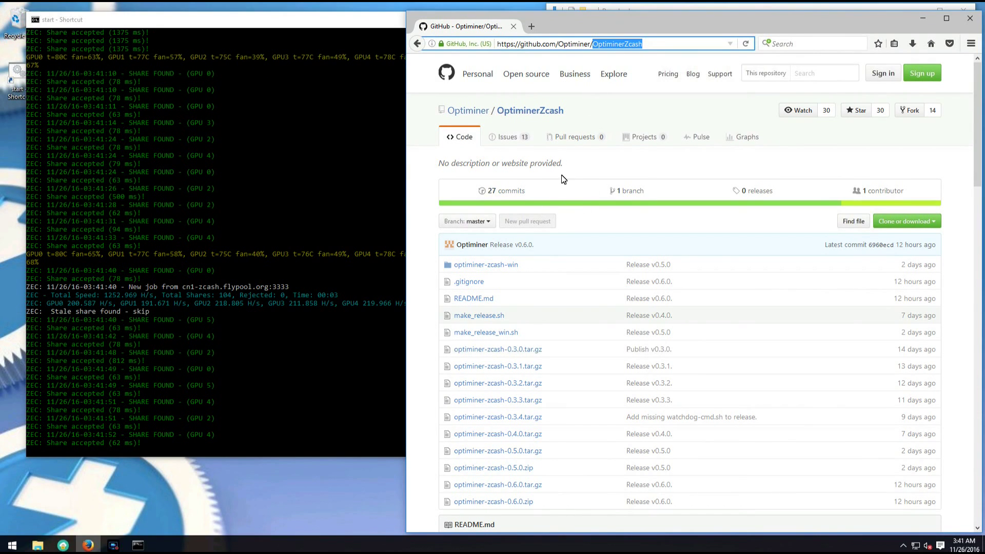
drag(549, 250, 488, 247)
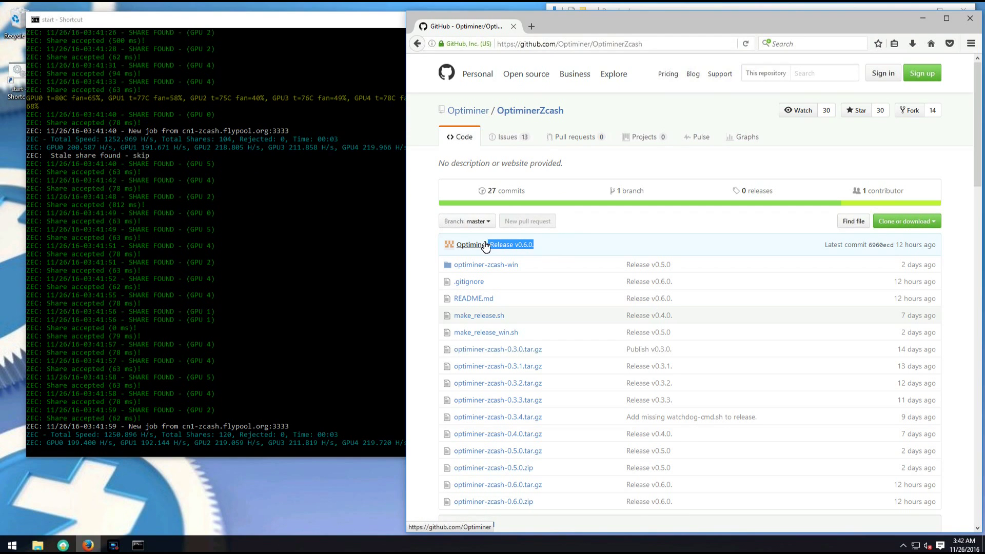
scroll(489, 253, down, 2)
scroll(513, 286, down, 4)
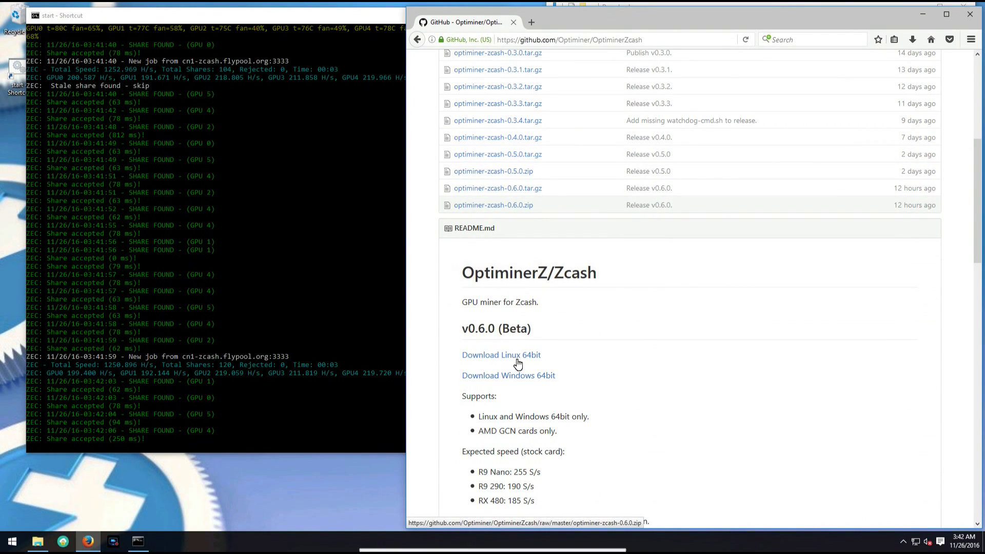
Step: Highlight the v0.6.0 description, expected card speeds, and the per-card intensity instructions
drag(531, 326, 436, 315)
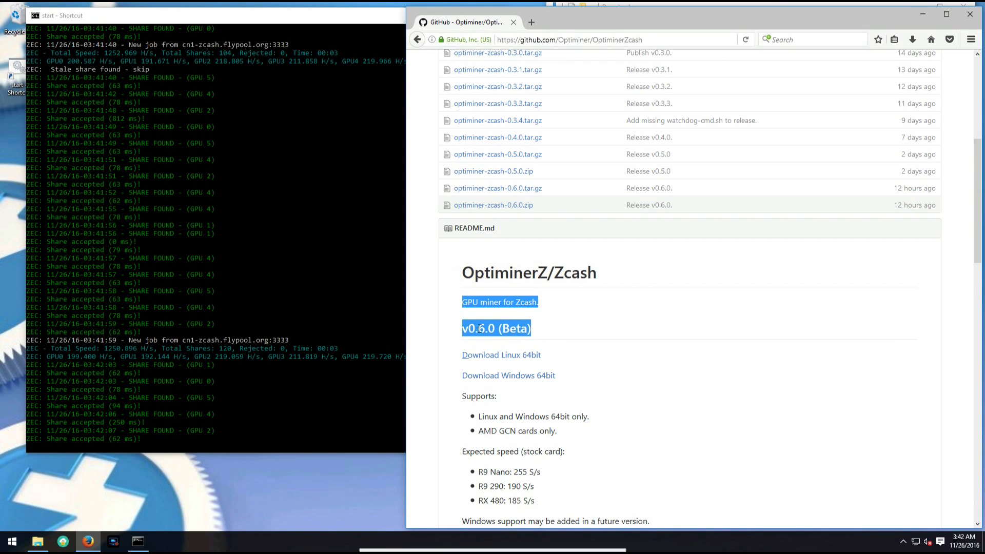
drag(556, 501, 472, 480)
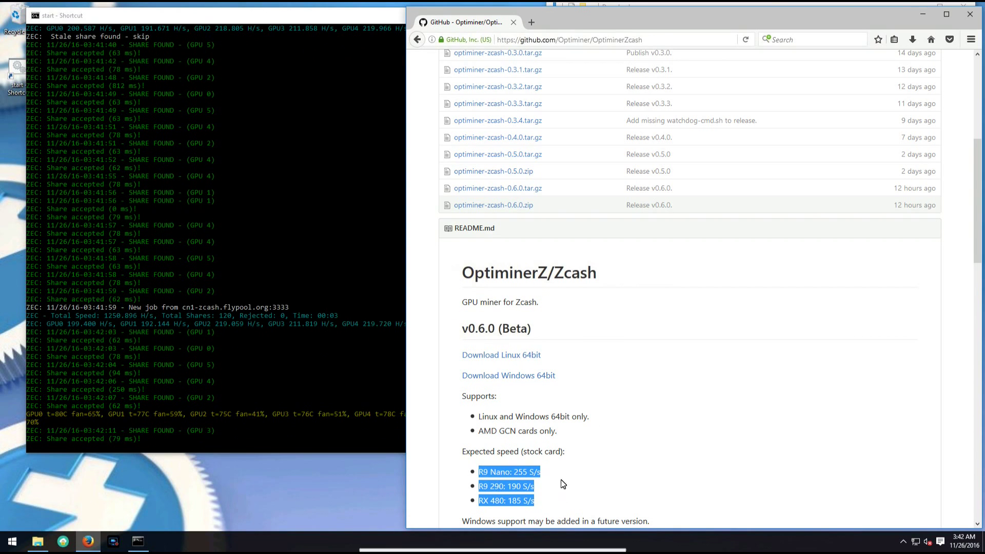
scroll(562, 483, down, 1)
scroll(563, 483, down, 4)
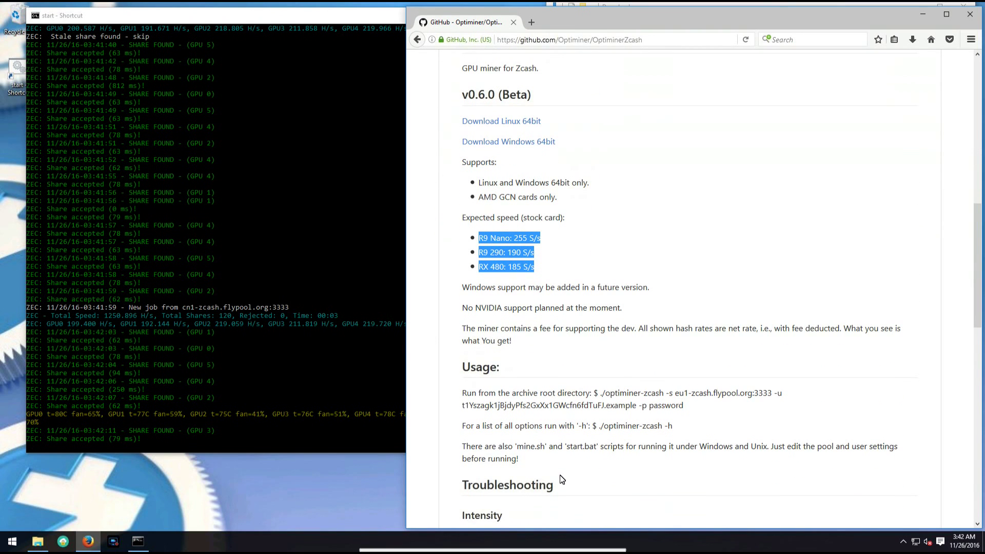
scroll(560, 479, down, 3)
scroll(556, 455, down, 3)
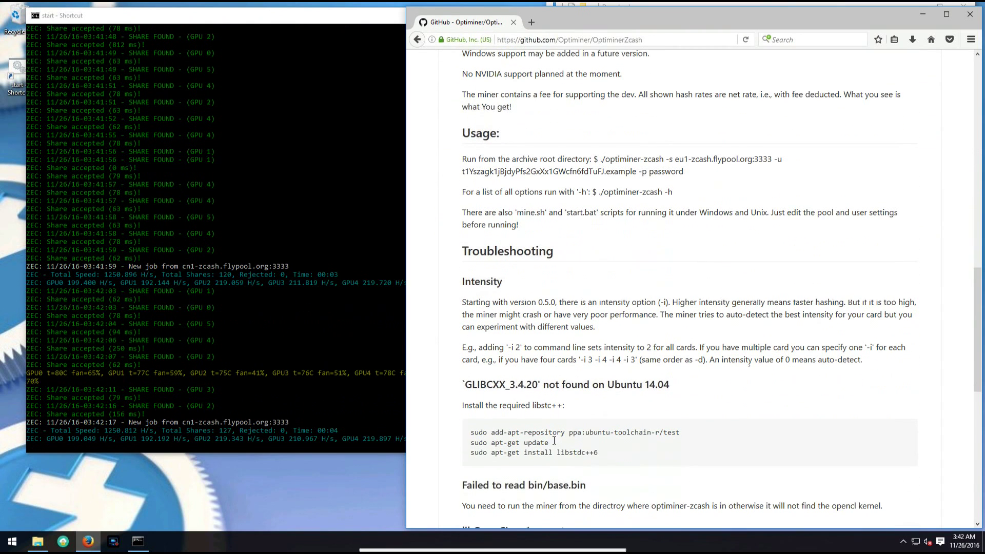
triple_click(539, 348)
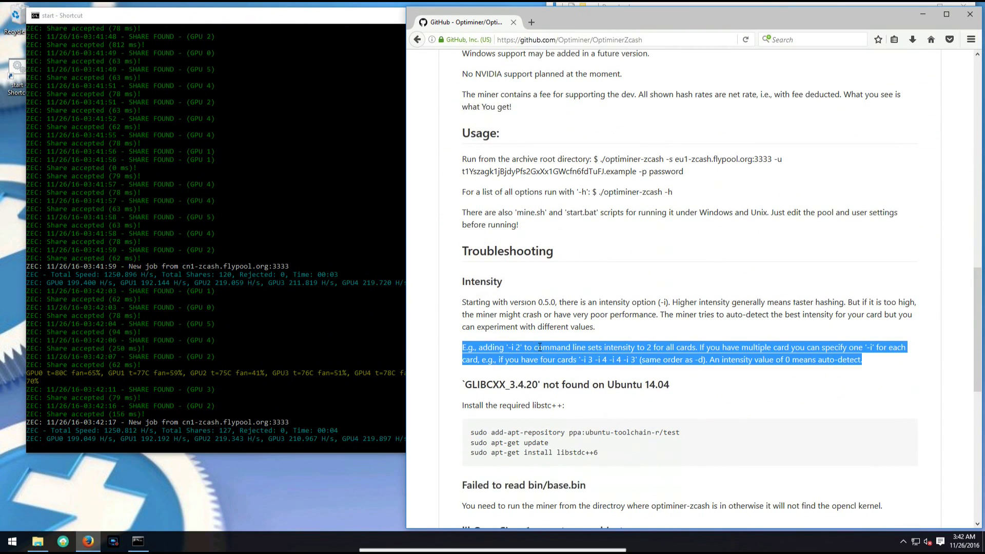
double_click(514, 349)
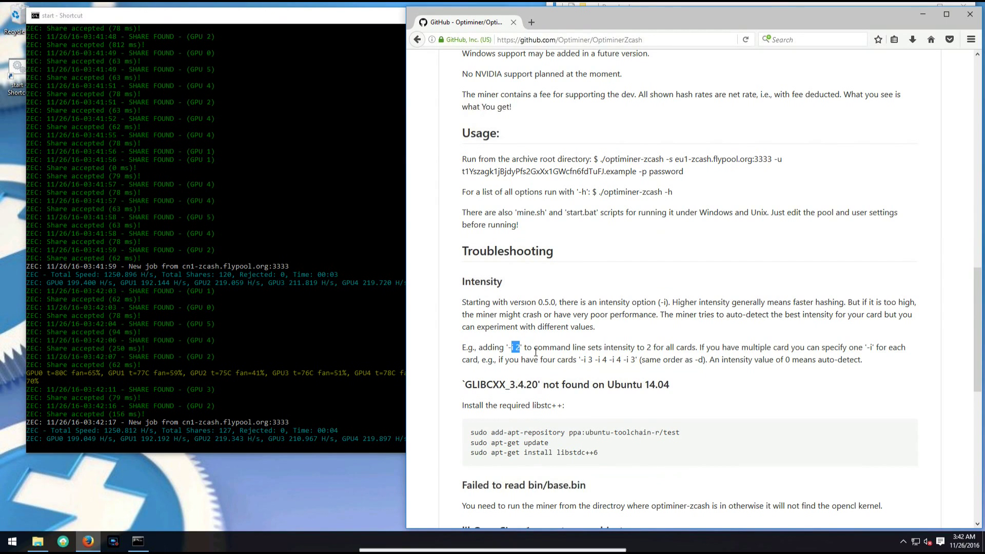
drag(578, 360, 641, 360)
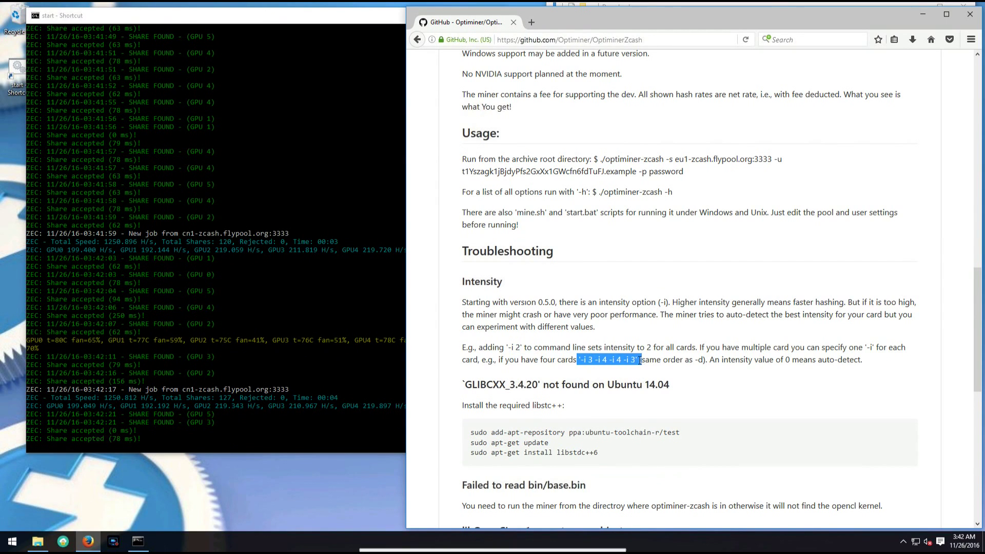
double_click(495, 285)
scroll(506, 317, up, 3)
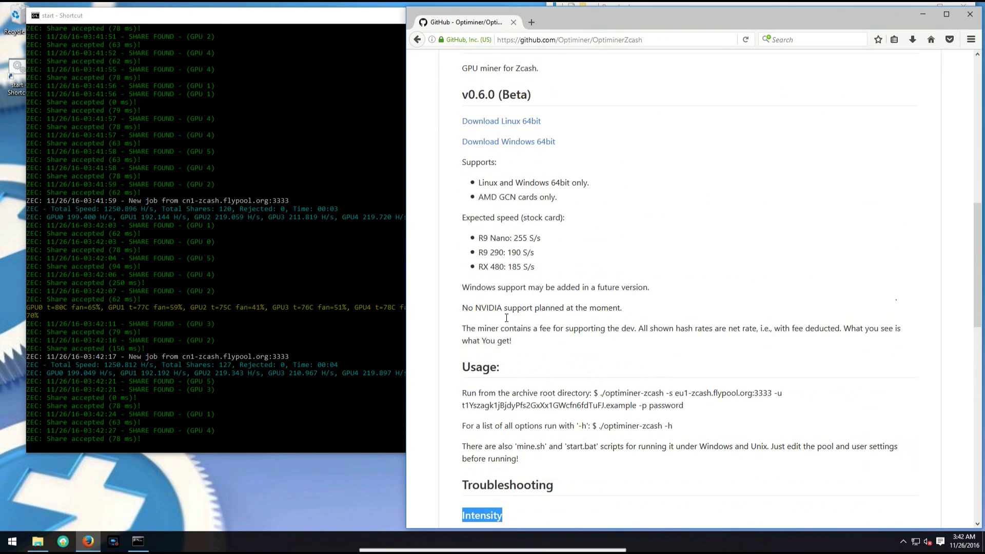
scroll(507, 316, up, 1)
scroll(508, 314, up, 2)
scroll(508, 315, up, 1)
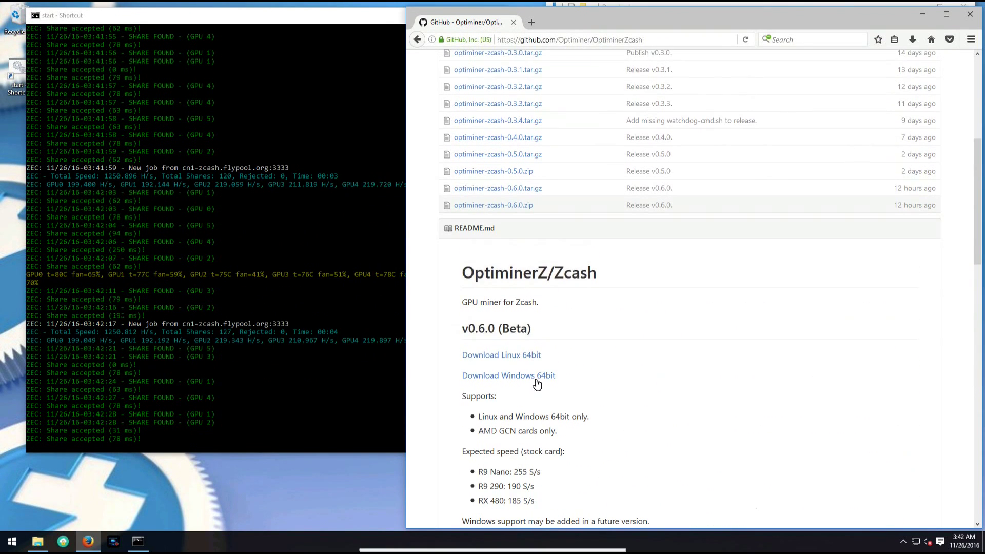
Step: Save the Windows 64-bit release zip and bring the Downloads folder forward
click(537, 383)
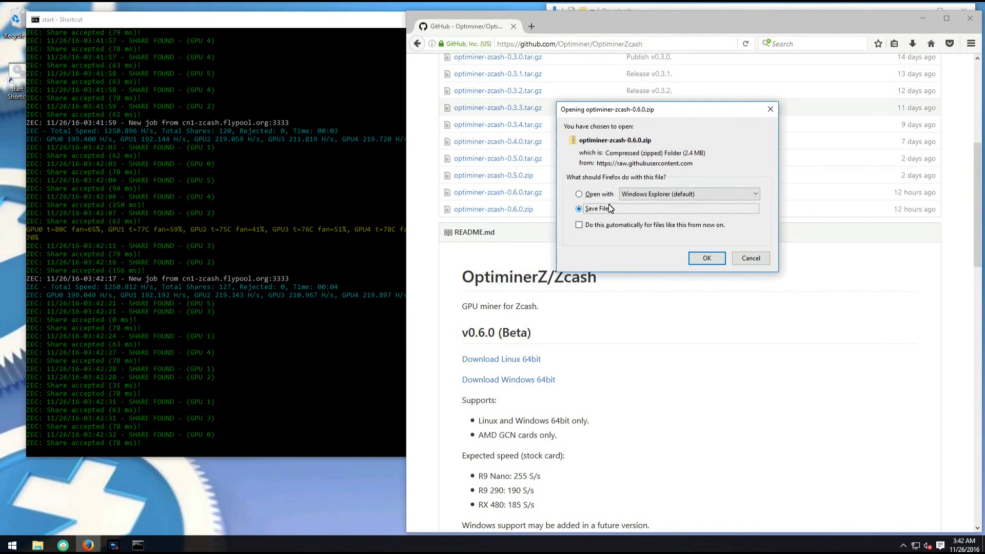
click(708, 260)
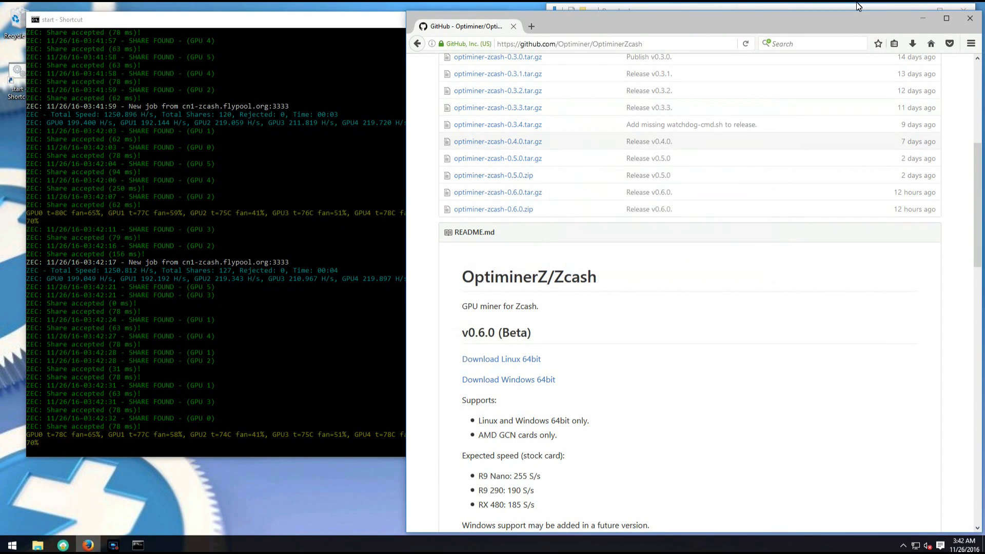
click(850, 8)
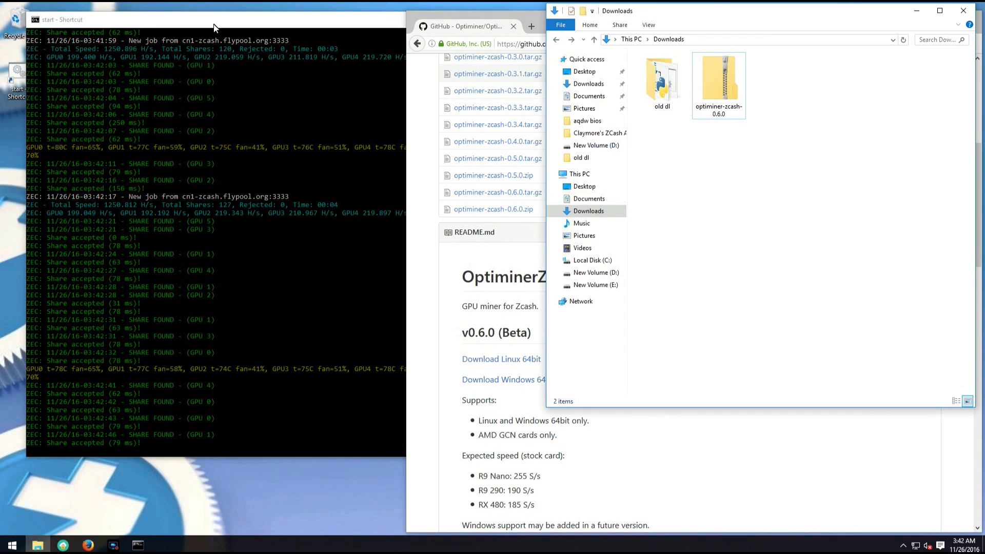
Step: Close the running miner console and extract the optiminer-zcash-0.6.0 zip into Downloads
click(185, 53)
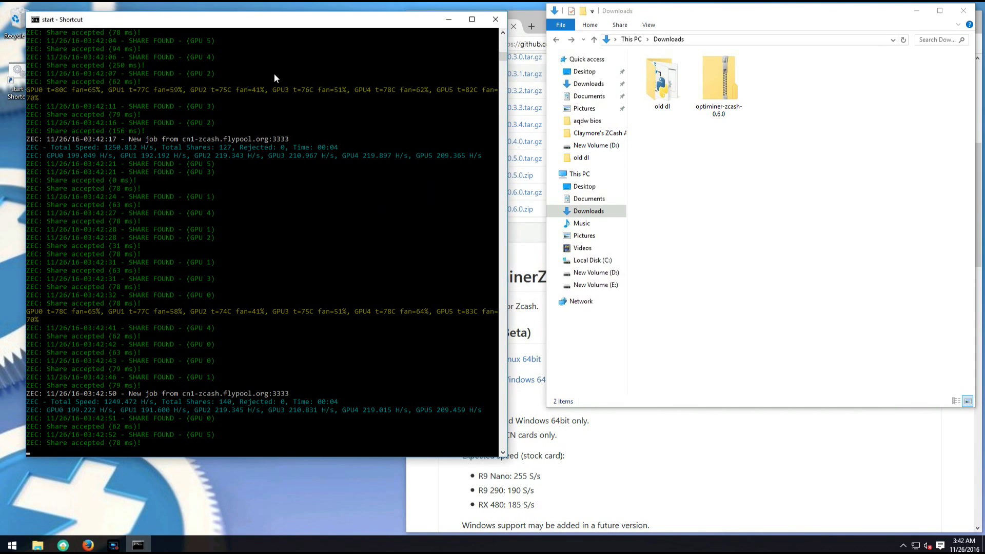
click(487, 24)
click(711, 97)
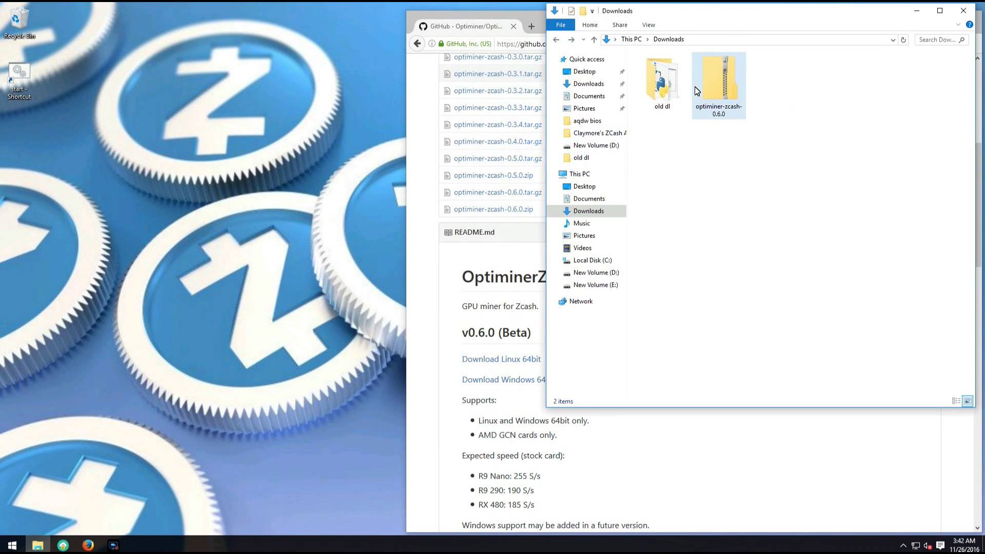
right_click(700, 92)
click(755, 120)
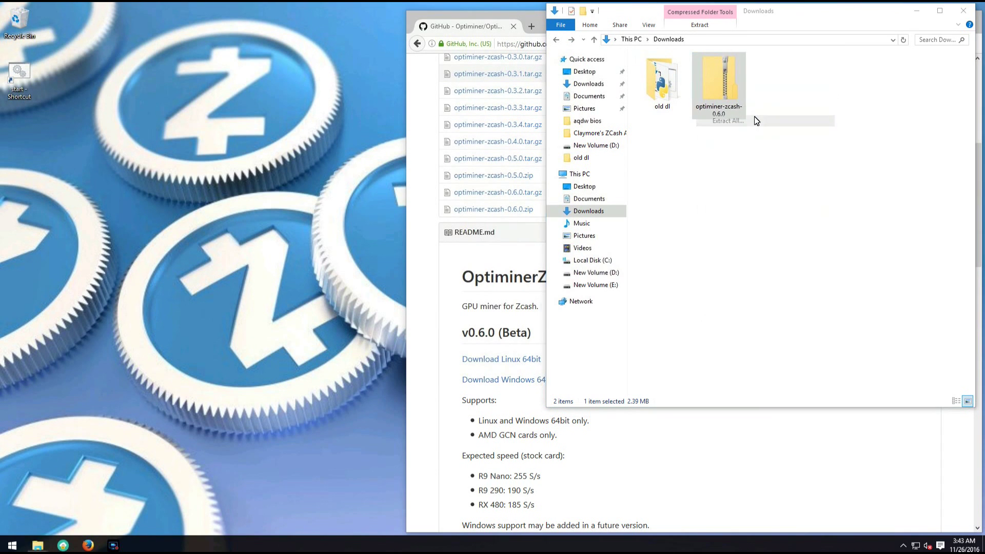
click(595, 371)
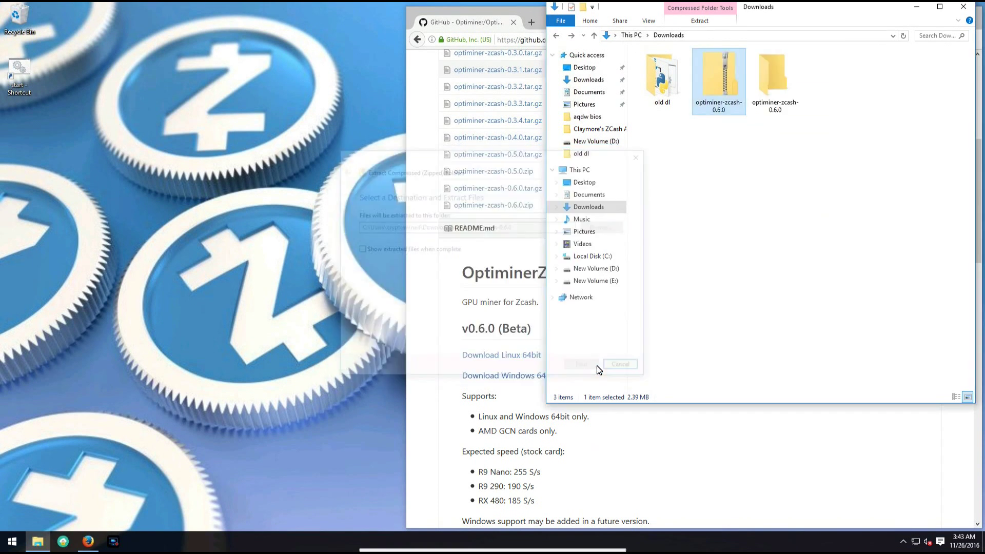
Step: Open optiminer-zcash-0.6.0\optiminer-zcash-win and bring up the start file's context menu
double_click(779, 85)
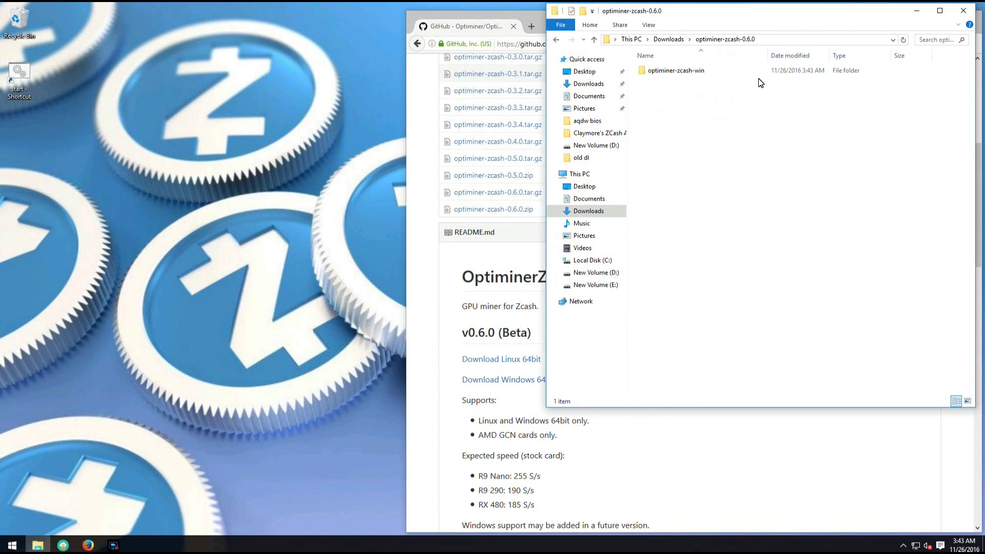
double_click(722, 73)
right_click(667, 117)
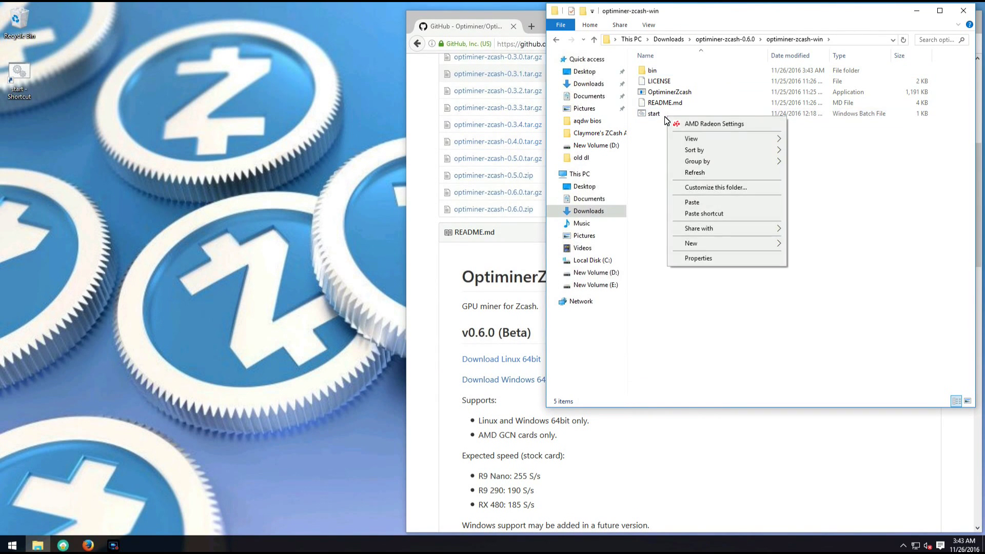
right_click(641, 112)
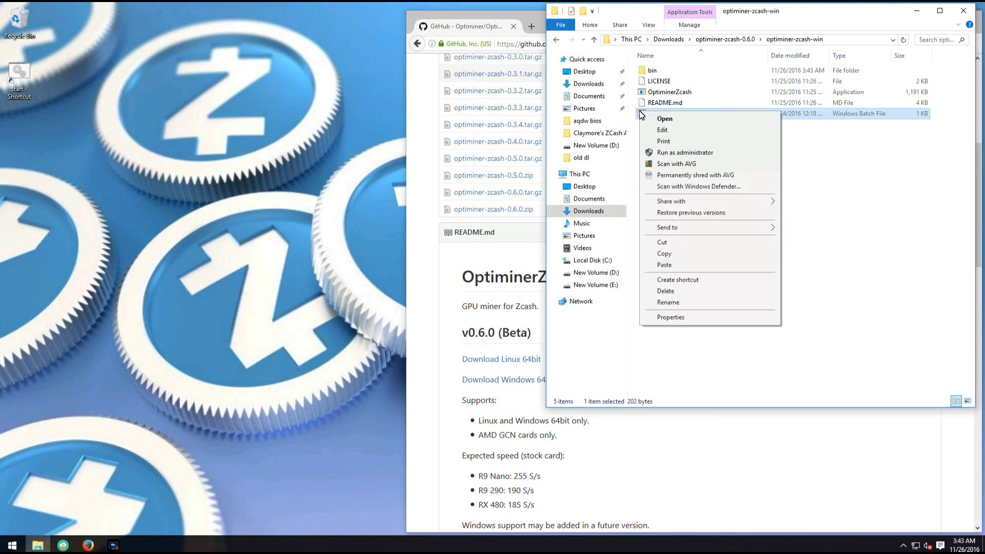
Step: Open start.bat for editing and check the eu1-zcash.flypool.org:3333 pool and wallet address
click(660, 132)
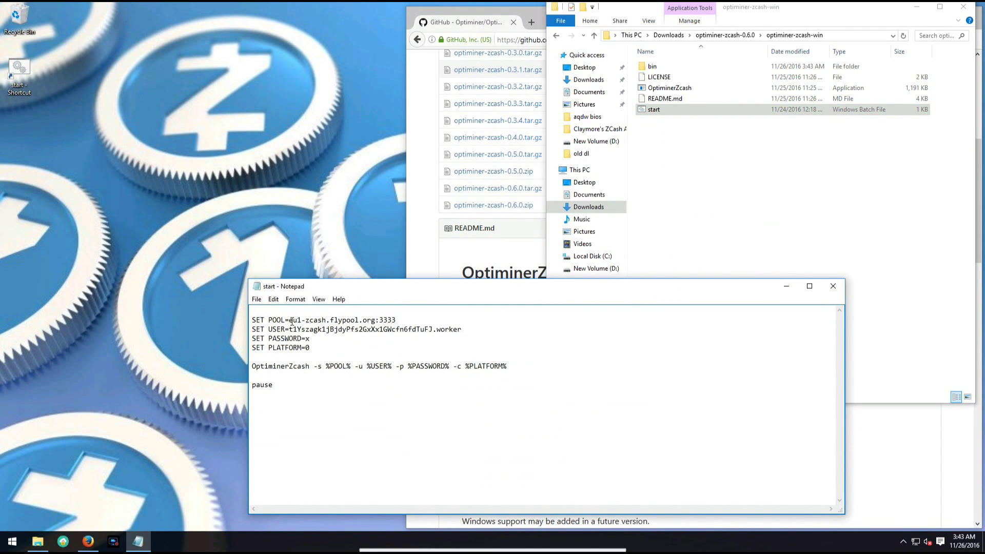
drag(291, 321, 399, 319)
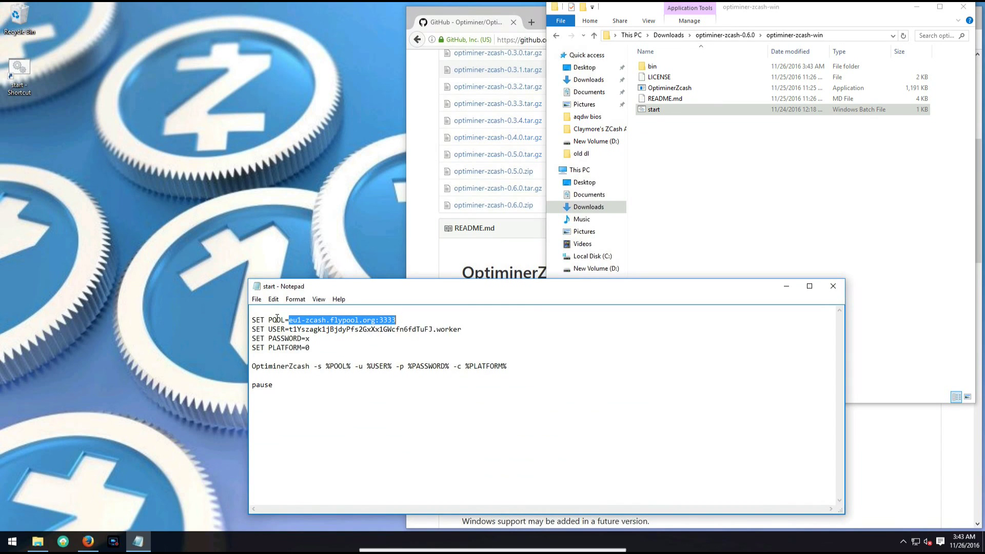
click(332, 327)
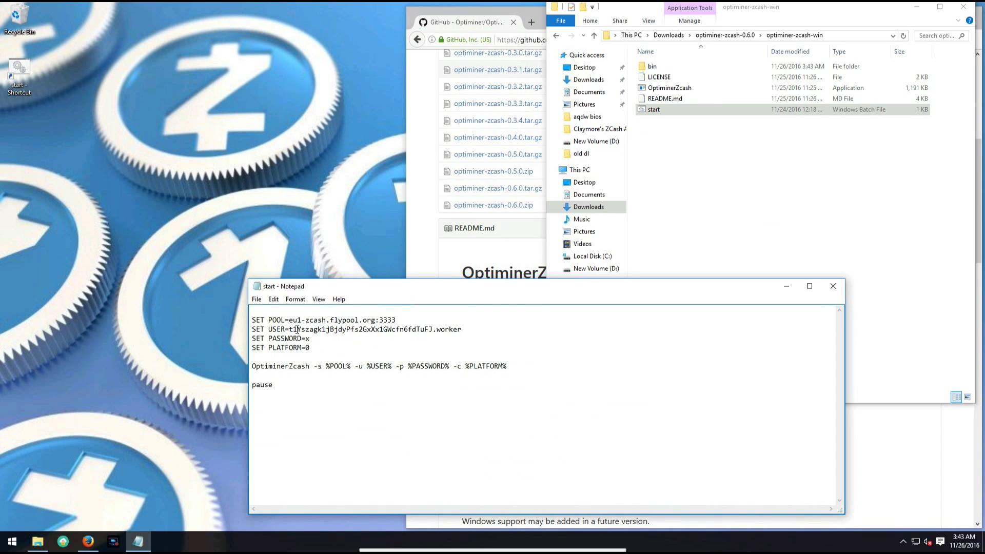
drag(290, 329, 435, 330)
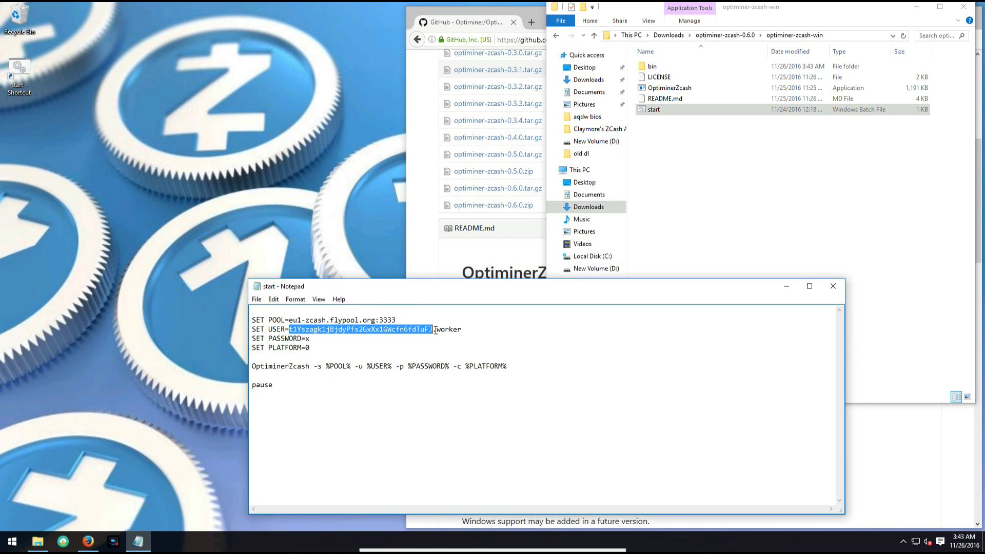
click(437, 331)
drag(460, 329, 294, 330)
Step: Append the -i 4 intensity option to the end of the OptiminerZcash command line
click(519, 367)
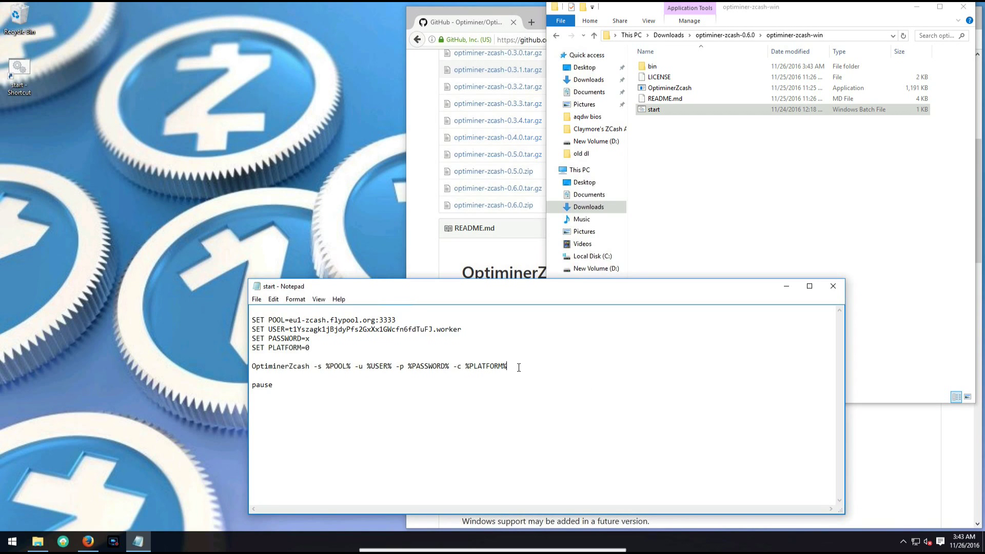
drag(508, 367, 252, 367)
click(430, 377)
double_click(412, 367)
click(533, 375)
text(-i 4)
drag(532, 365, 532, 365)
Step: Save the edited start batch file and close Notepad
click(532, 365)
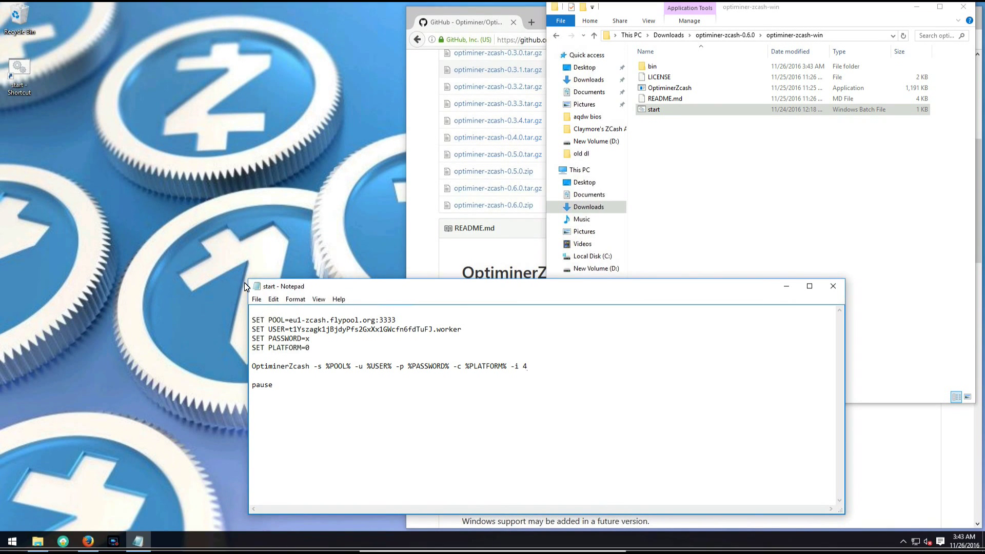
click(256, 299)
click(270, 334)
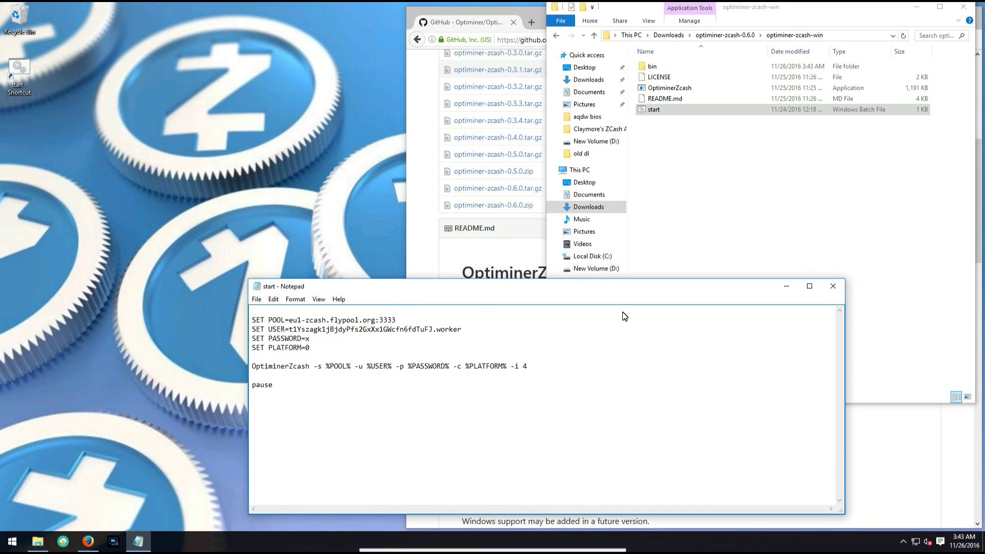
click(844, 286)
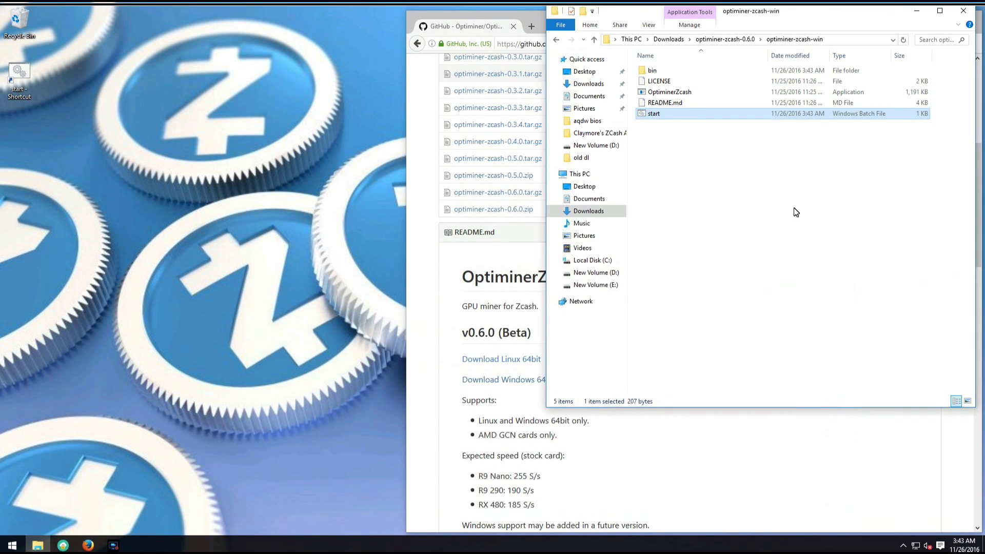
Step: Run start.bat, then move the miner console to the top-left, heighten and maximize it
double_click(698, 120)
drag(392, 67, 365, 36)
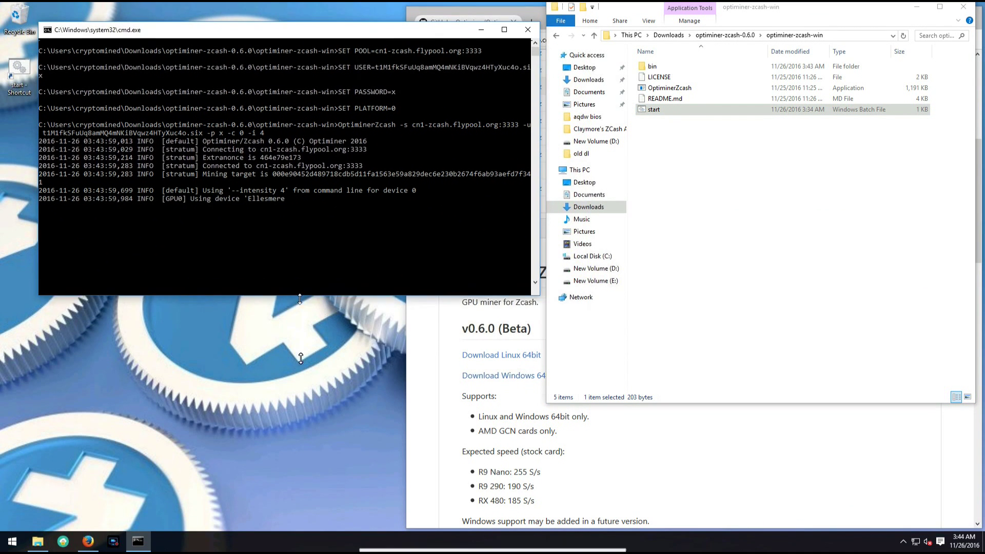
drag(300, 299, 301, 509)
double_click(374, 33)
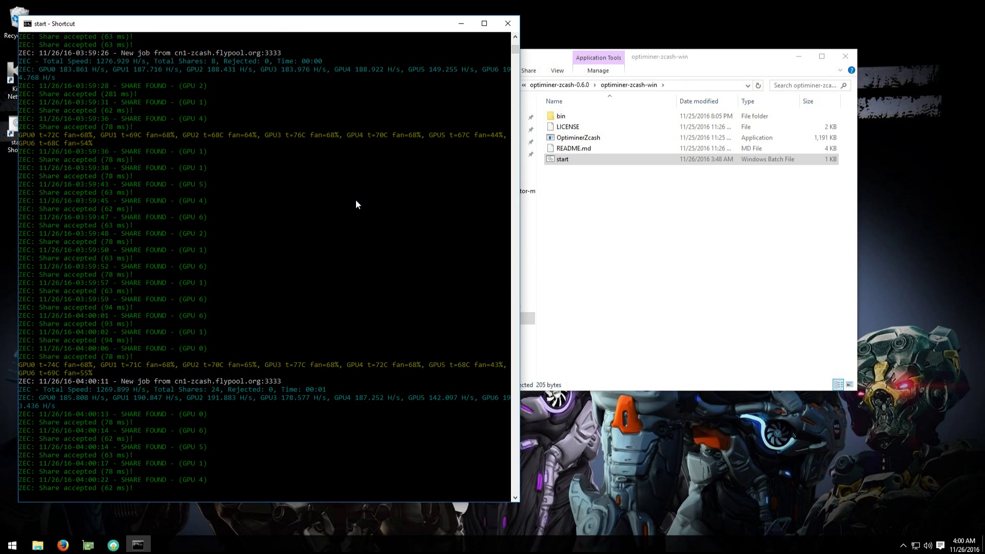
Step: Close the old miner console, rerun start.bat, and enlarge and maximize the new console
click(512, 27)
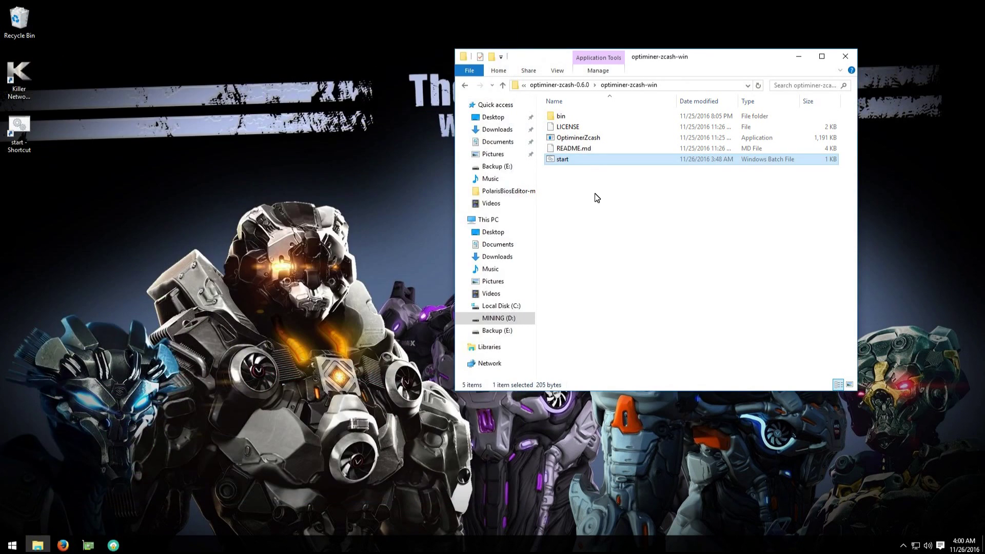
double_click(571, 160)
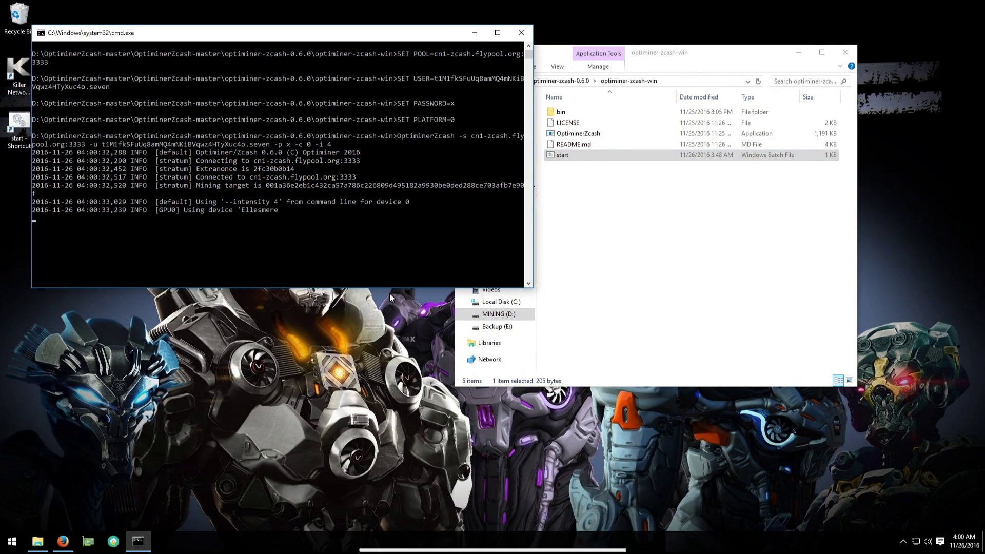
drag(390, 291, 387, 509)
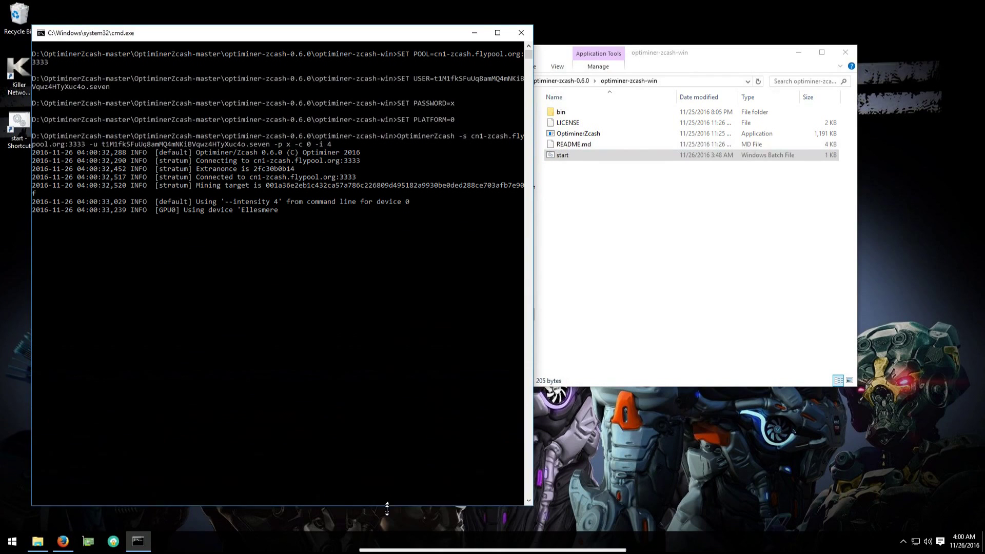
double_click(408, 33)
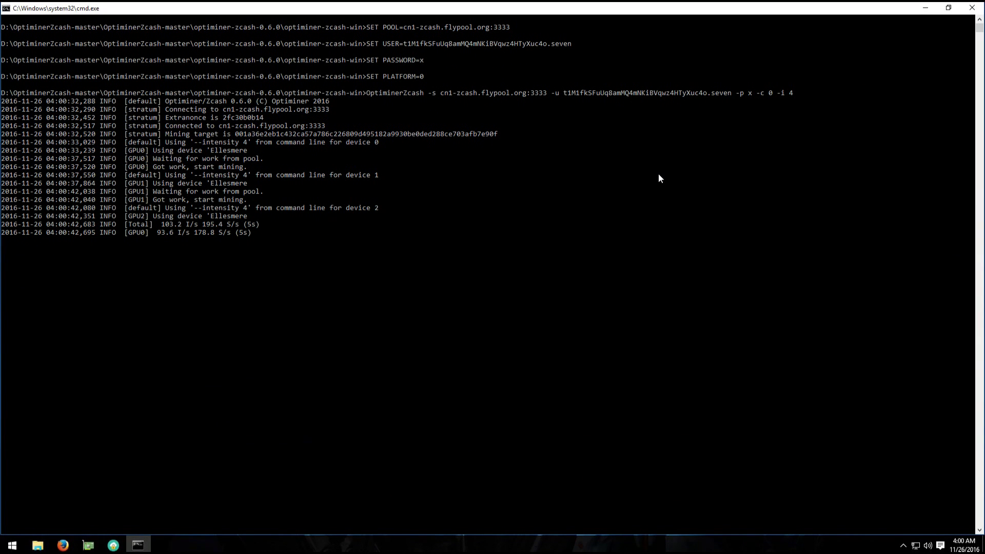